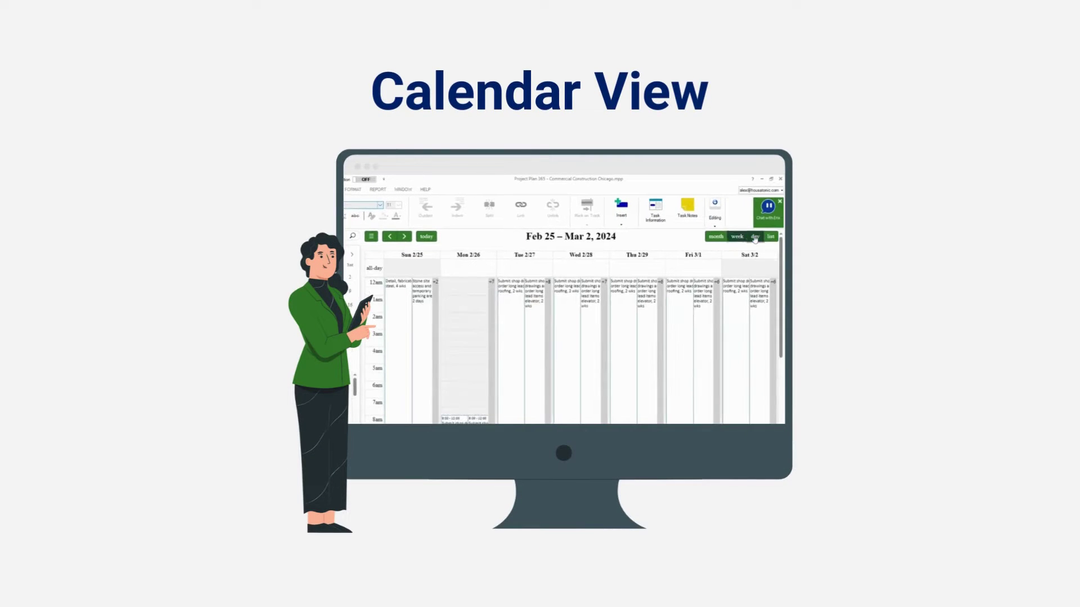
# Step: Switch the Commercial Construction Chicago schedule from the Gantt chart to the month Calendar view
pyautogui.click(770, 237)
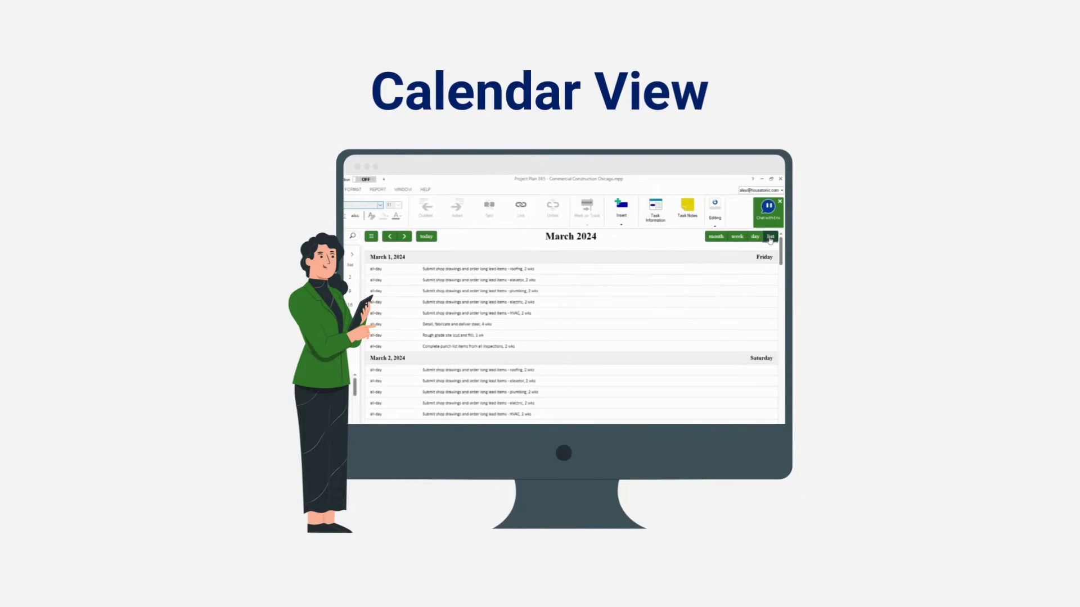
pyautogui.click(446, 383)
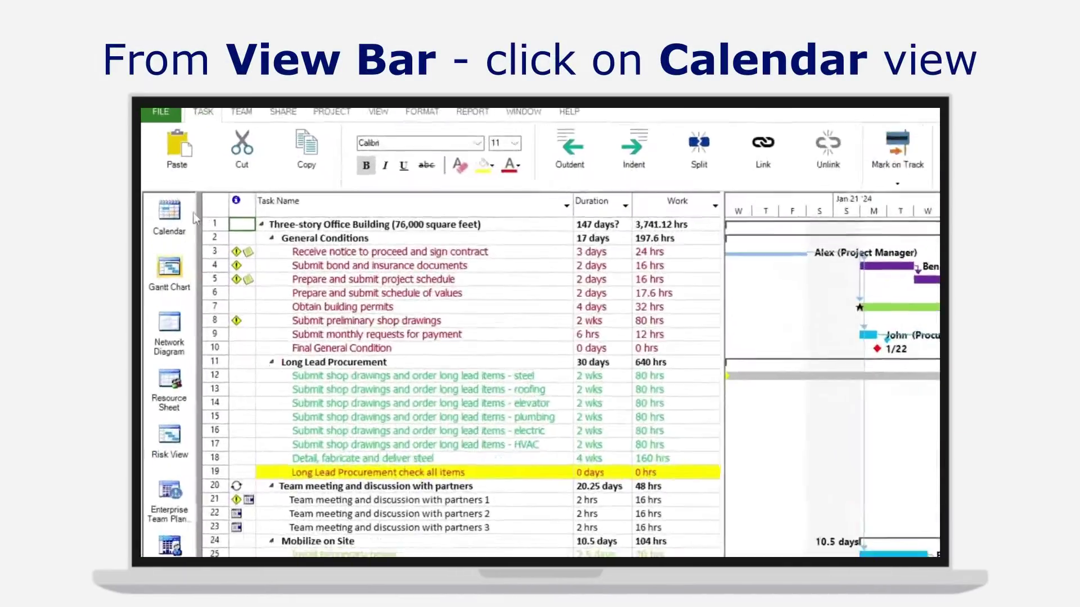
pyautogui.click(158, 202)
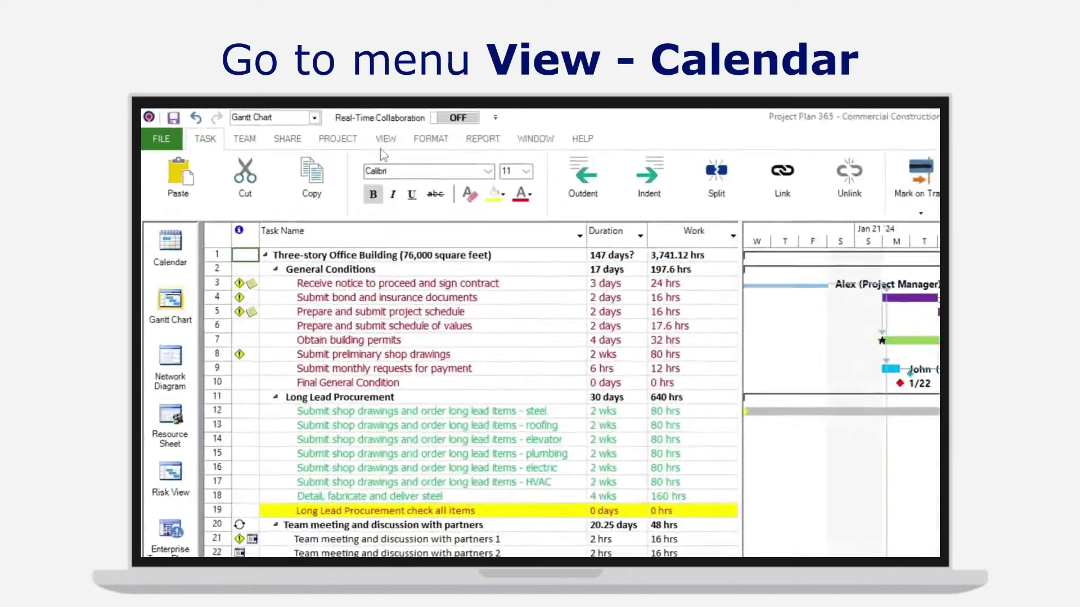
pyautogui.click(469, 151)
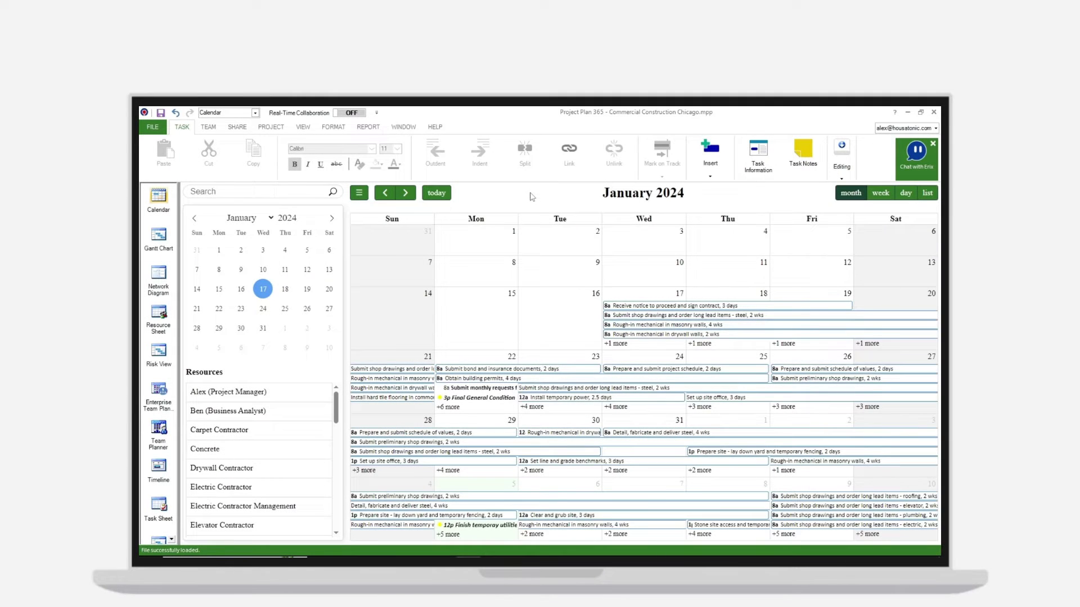
# Step: Try the Week, Day and List calendar layouts
pyautogui.click(880, 193)
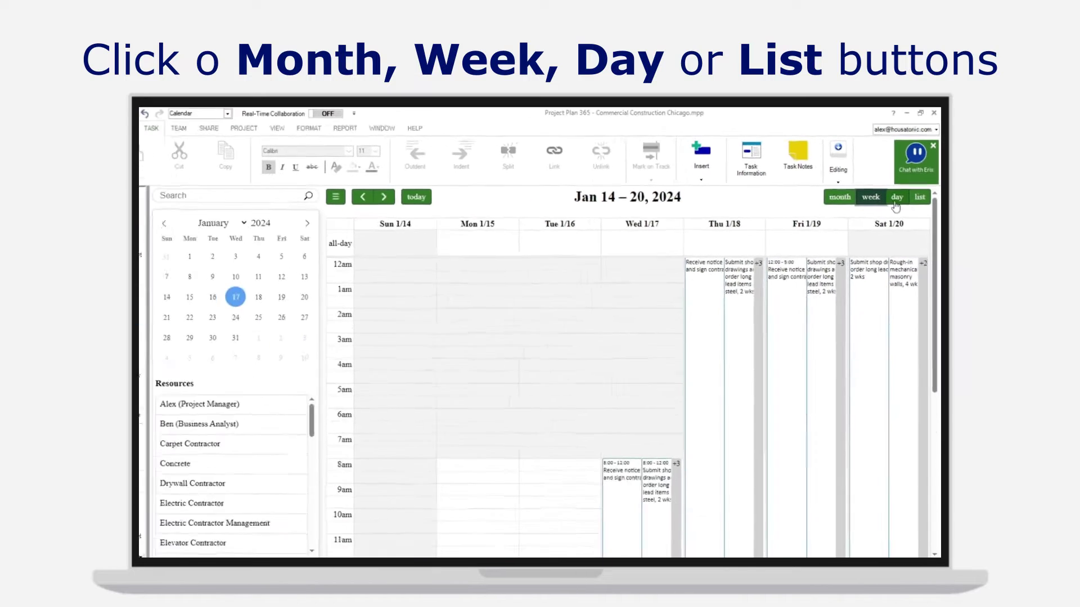
pyautogui.click(897, 198)
pyautogui.click(919, 195)
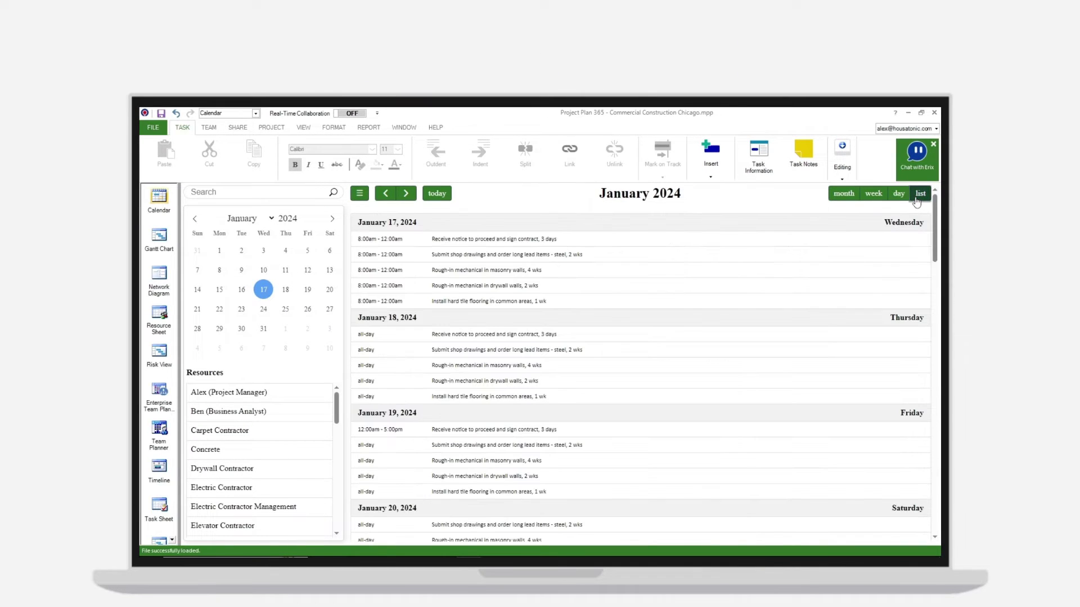
# Step: Jump the calendar to March 11 and May 13, advance a month, then return to today
pyautogui.click(848, 199)
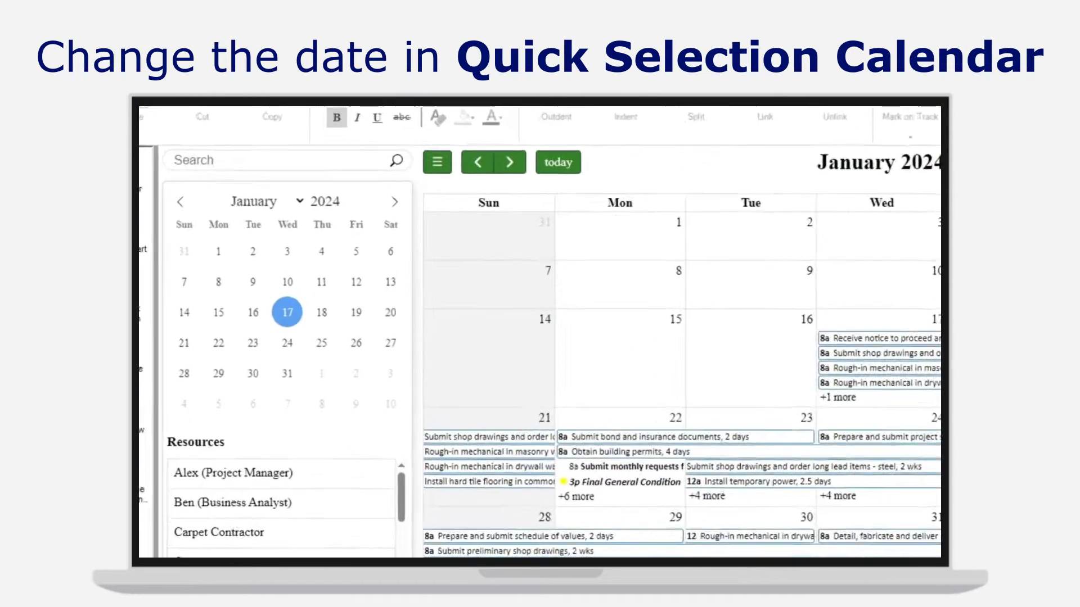
pyautogui.click(323, 188)
pyautogui.click(259, 265)
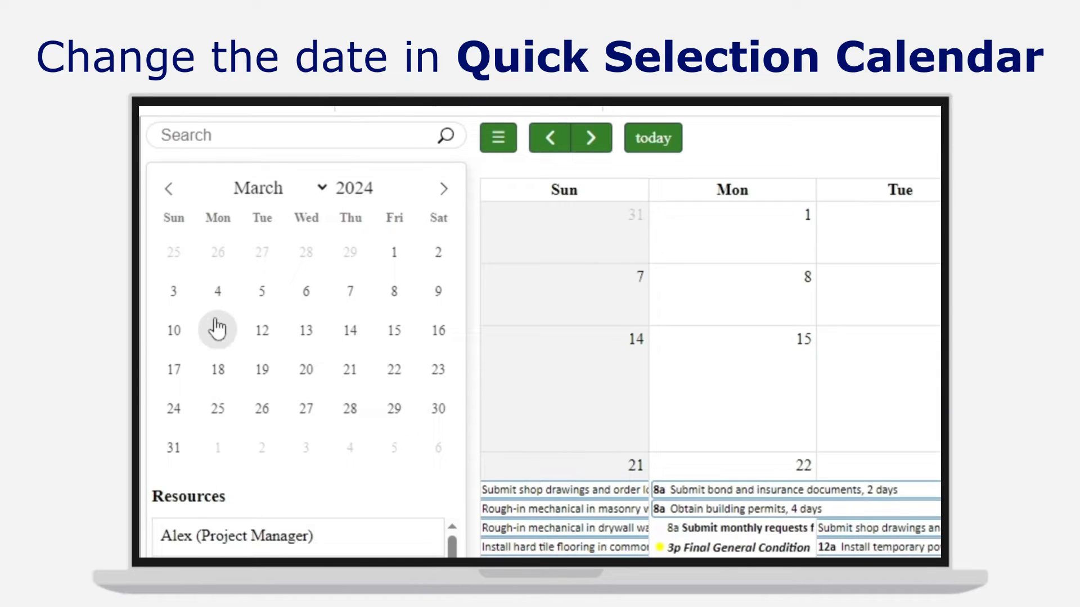
pyautogui.click(218, 328)
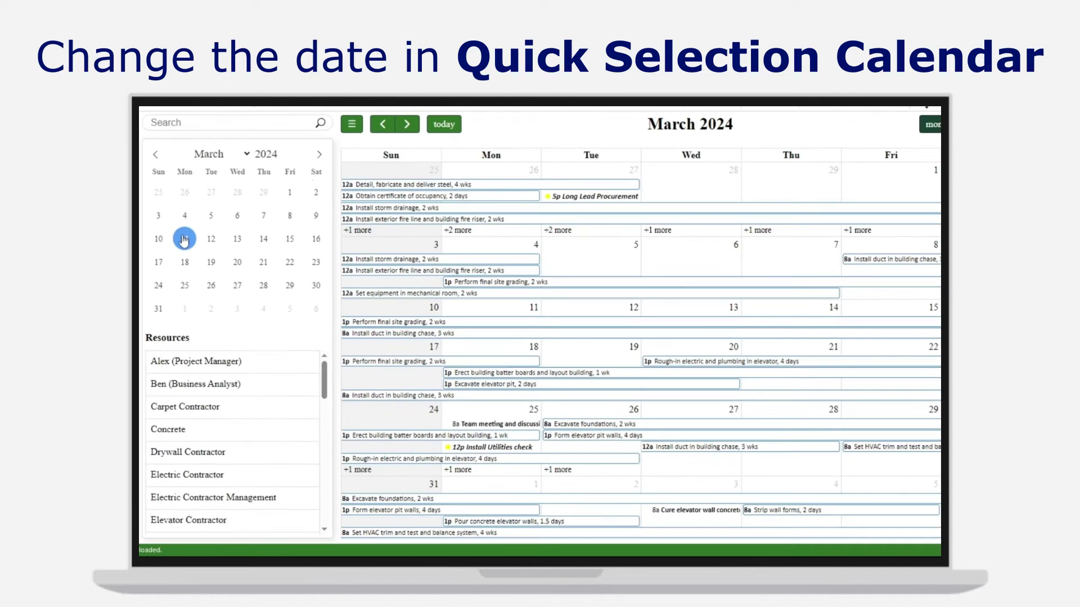
pyautogui.click(319, 155)
pyautogui.click(319, 155)
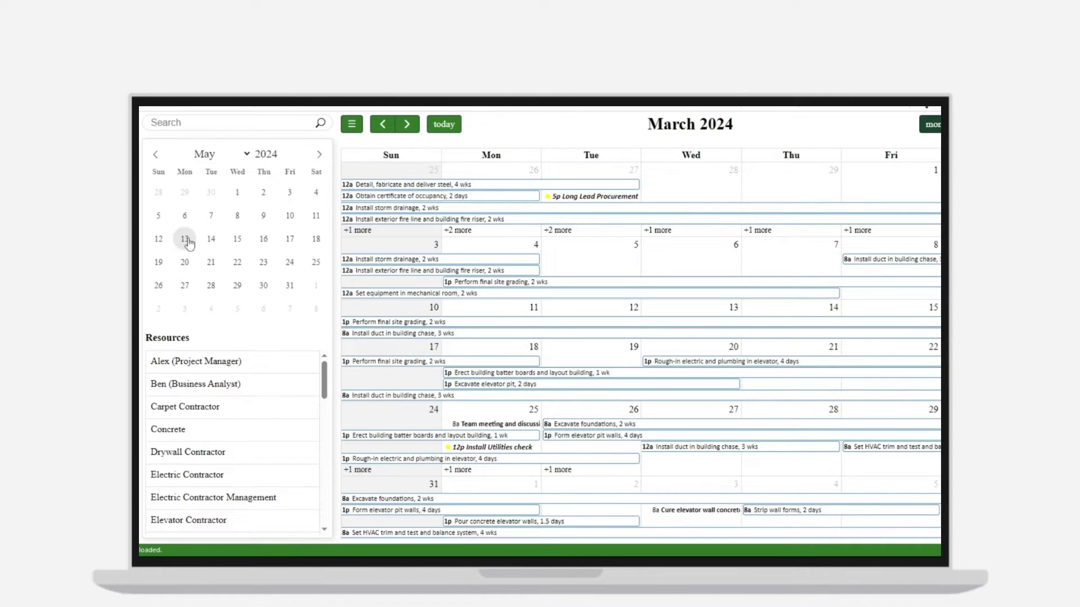
pyautogui.click(186, 240)
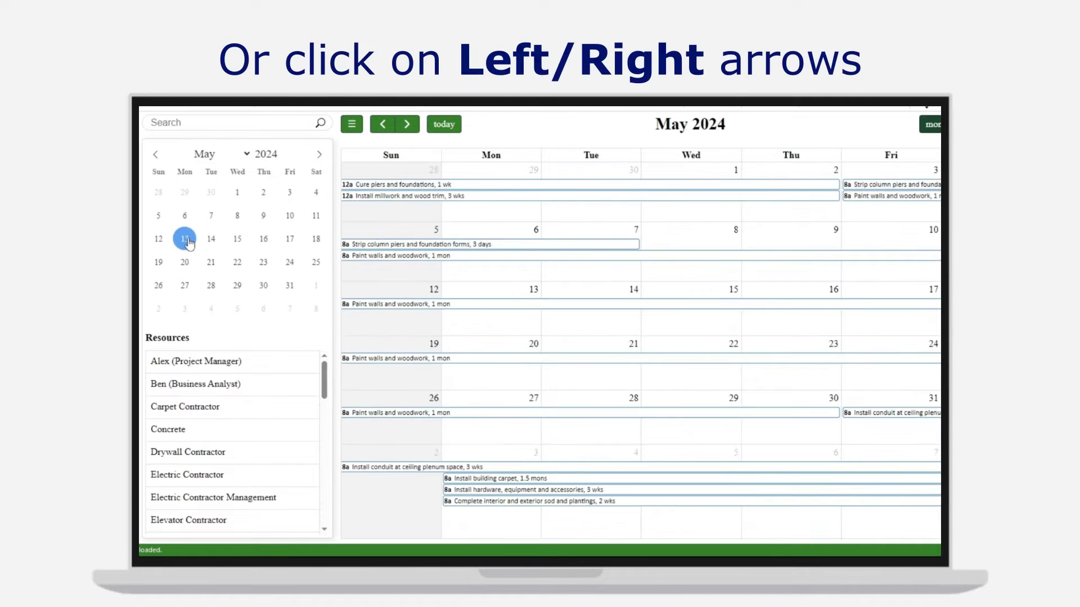
pyautogui.click(407, 125)
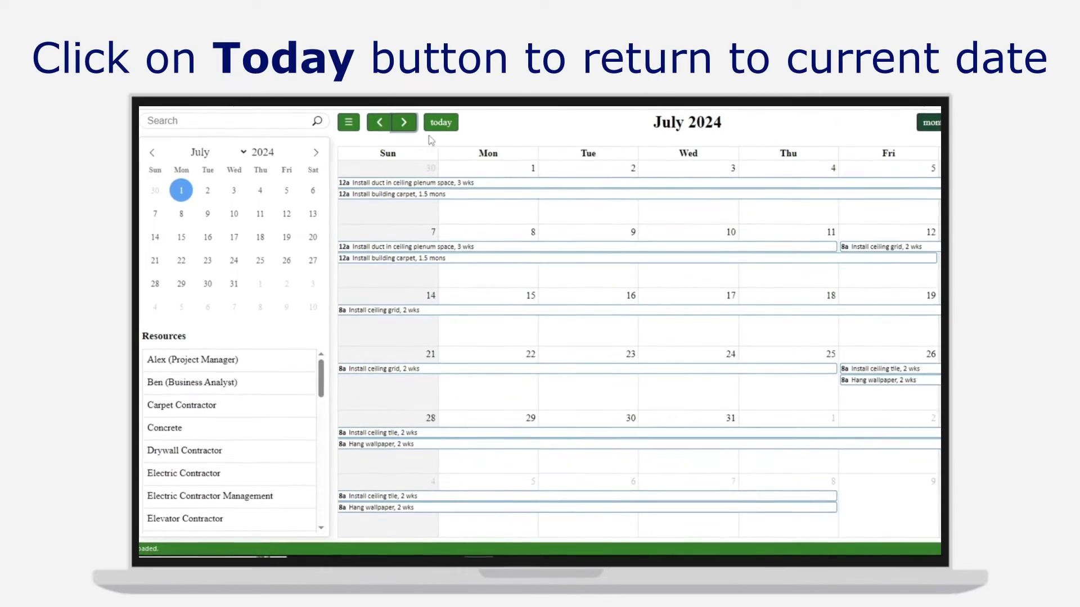
pyautogui.click(441, 122)
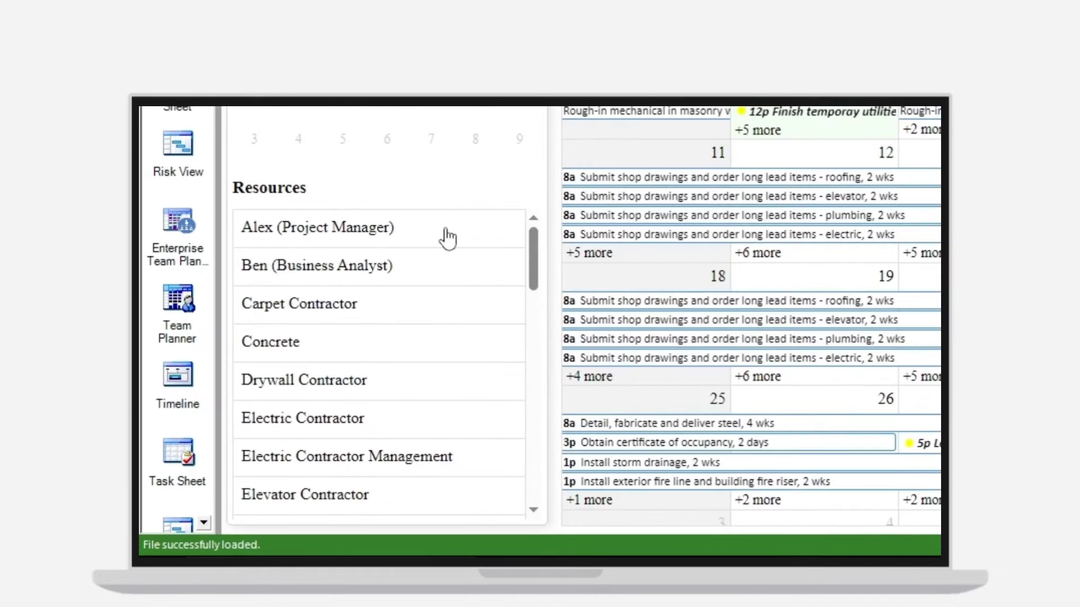
# Step: Filter by Alex, then Ben, clearing each, then show only Elevator Contractor Management's tasks
pyautogui.click(292, 395)
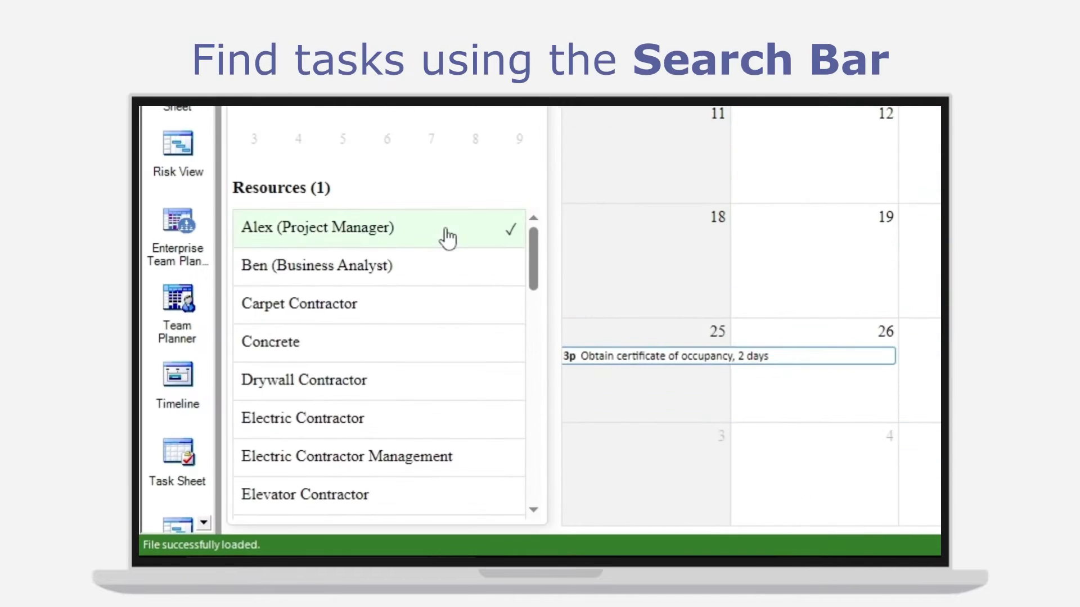
pyautogui.click(291, 393)
pyautogui.click(292, 412)
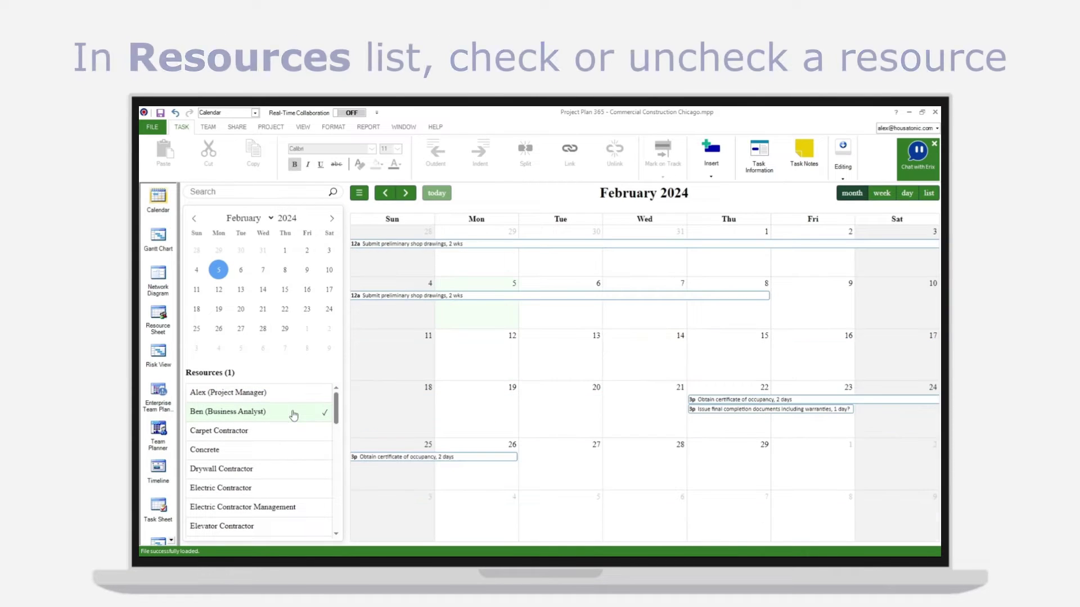
pyautogui.click(292, 414)
pyautogui.scroll(-3, 294, 470)
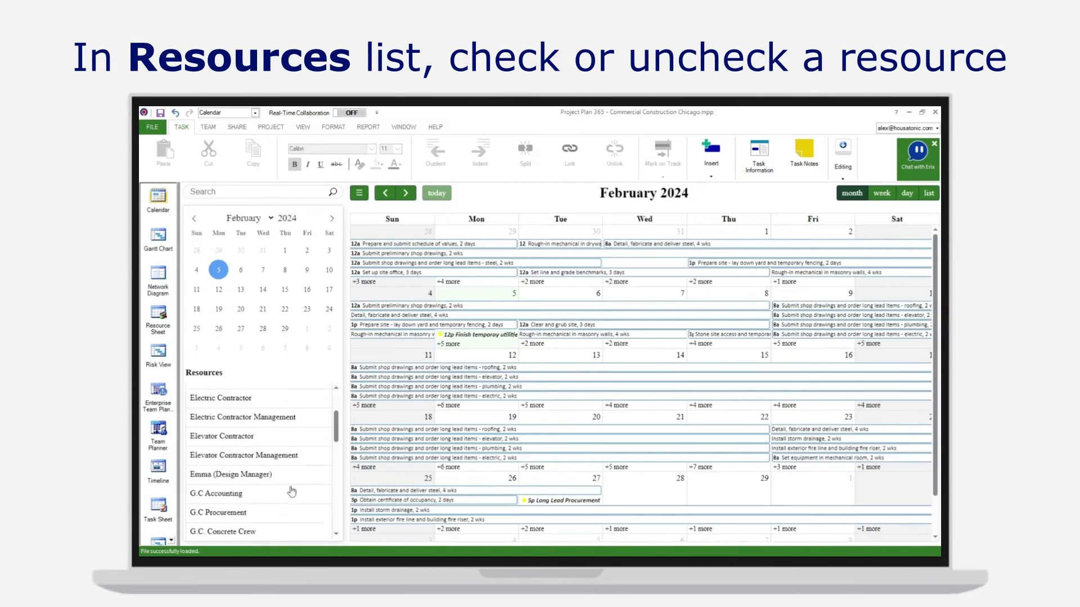
pyautogui.click(310, 456)
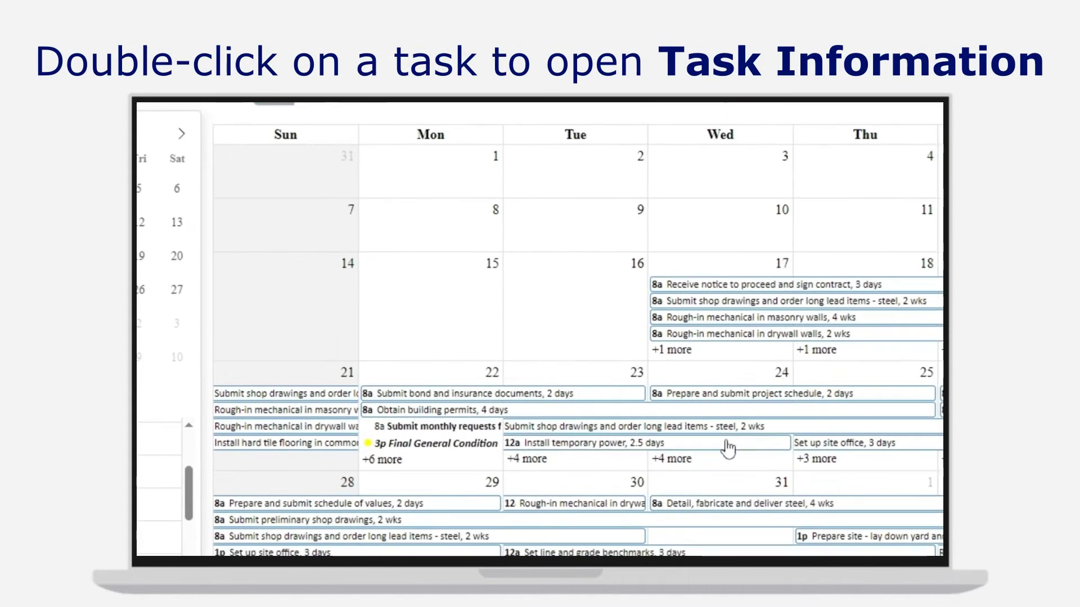
# Step: Set Install temporary power to 4 days and drag Set up site office to Monday January 29
pyautogui.doubleClick(727, 448)
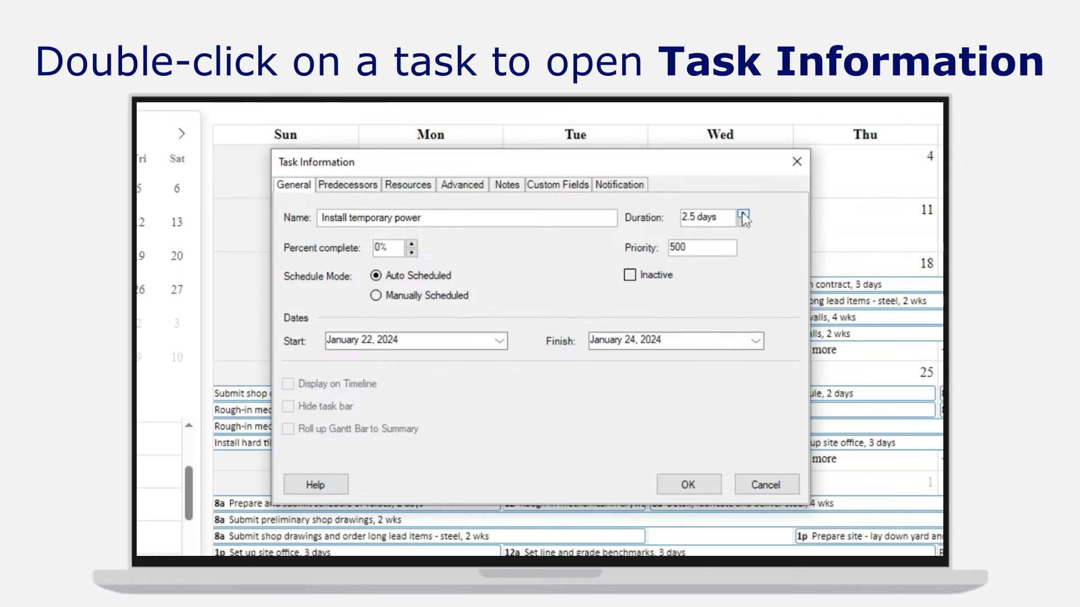
pyautogui.click(687, 485)
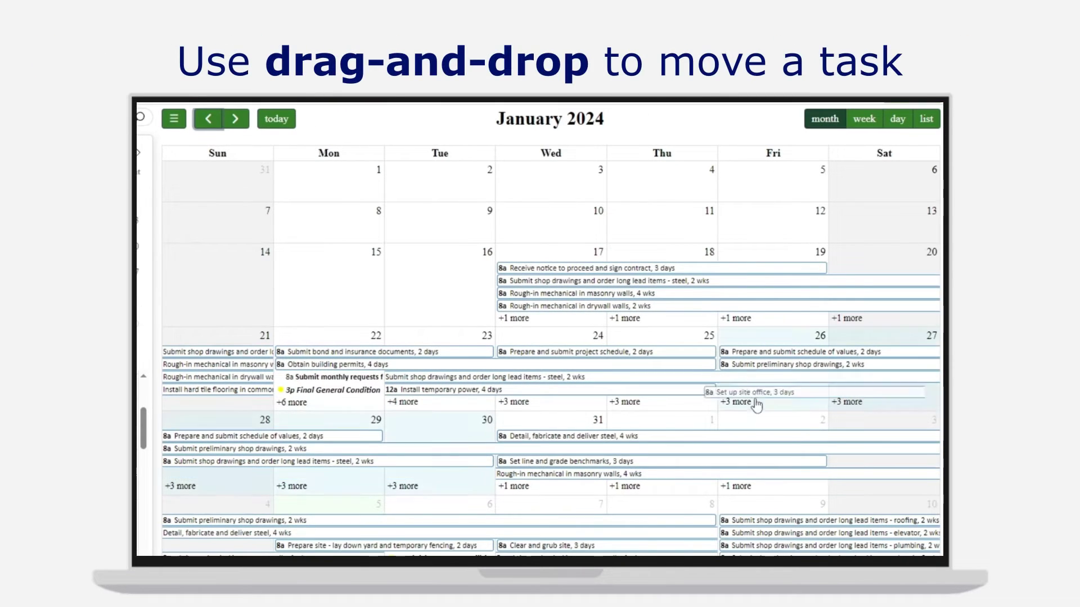
pyautogui.moveTo(755, 391); pyautogui.dragTo(344, 488)
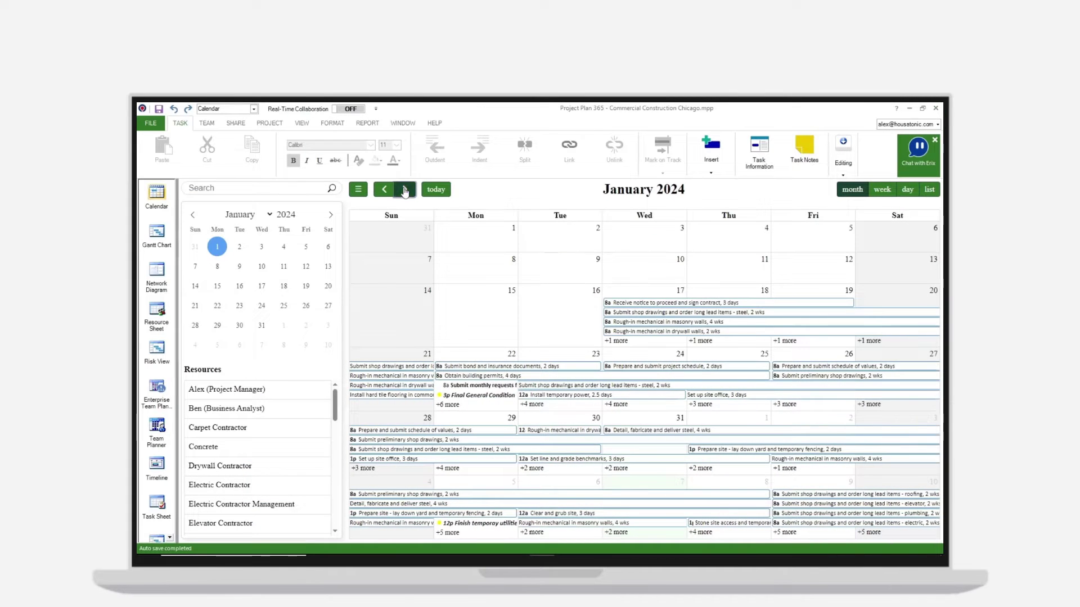
# Step: Advance the calendar a month and add the Obtain Permissions task on May 6
pyautogui.click(405, 192)
pyautogui.click(404, 191)
pyautogui.click(404, 191)
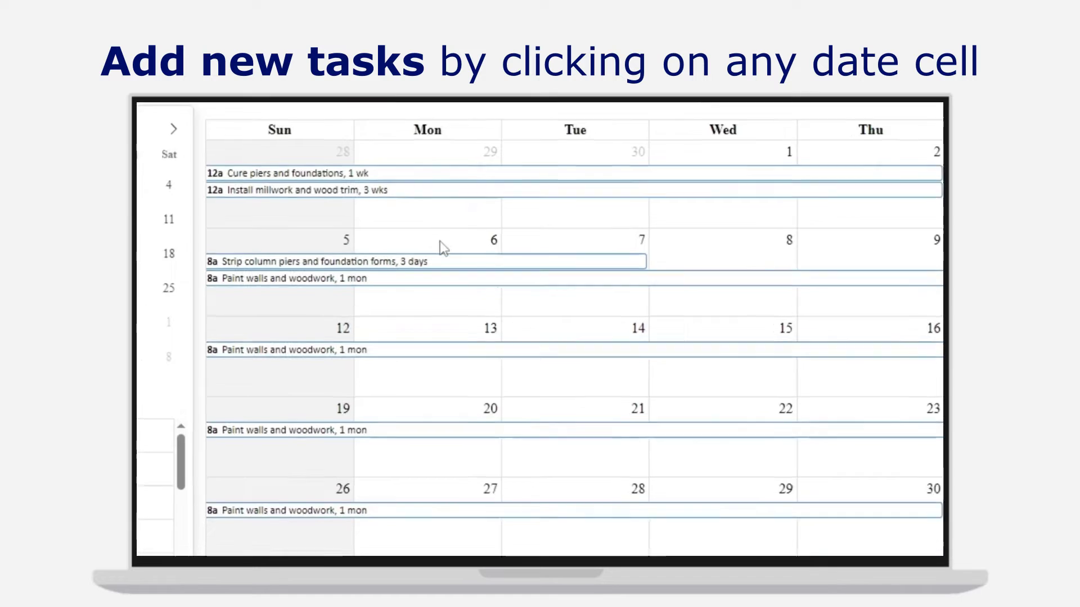
pyautogui.click(439, 246)
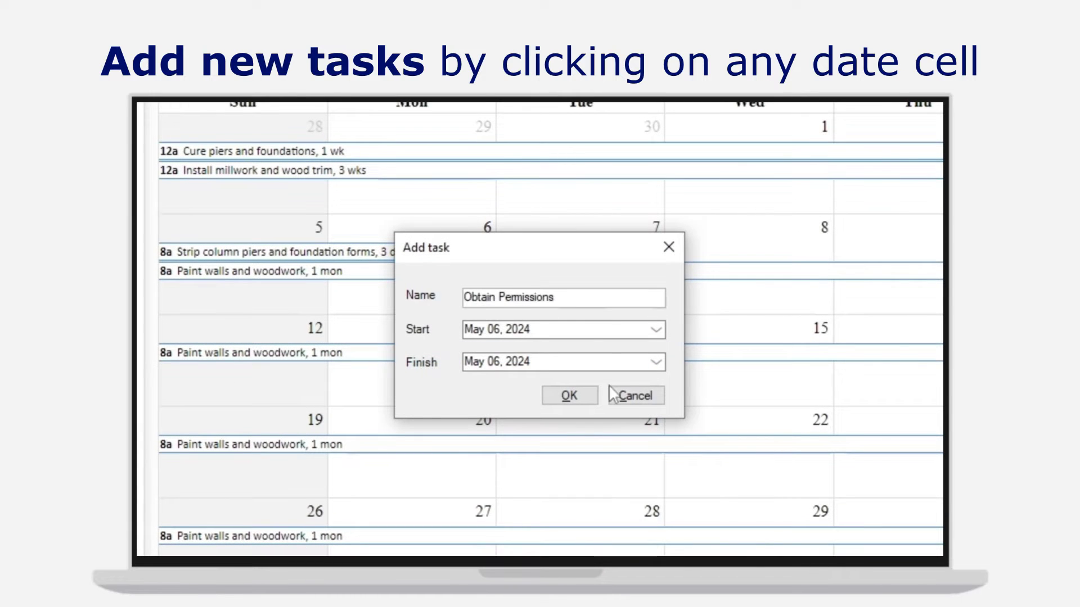
pyautogui.click(569, 396)
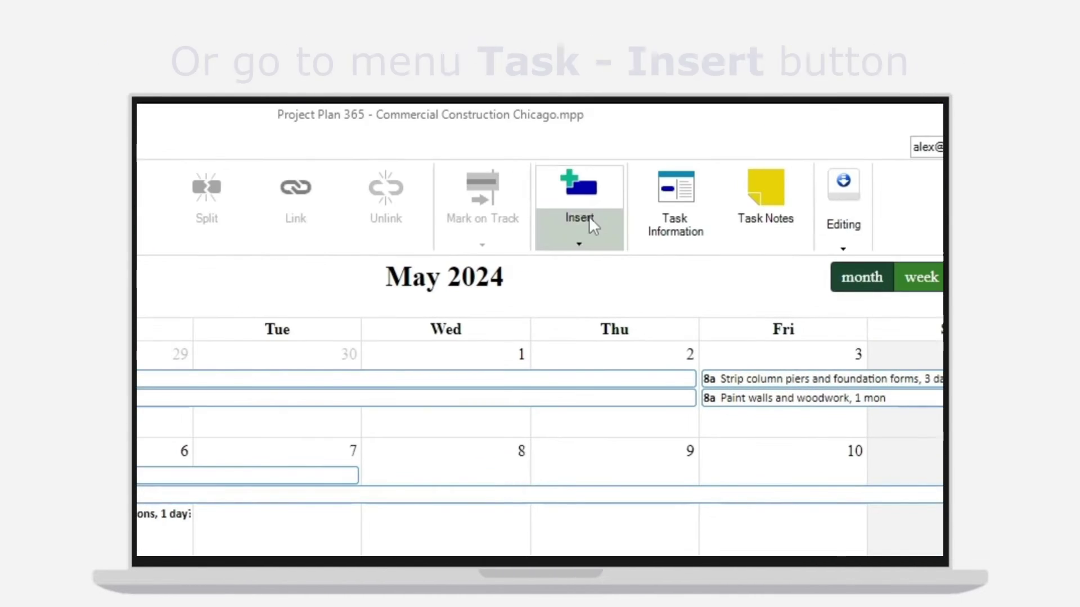
# Step: Add Sign contract with Contractor, starting May 13 and finishing May 14, 2024
pyautogui.click(589, 216)
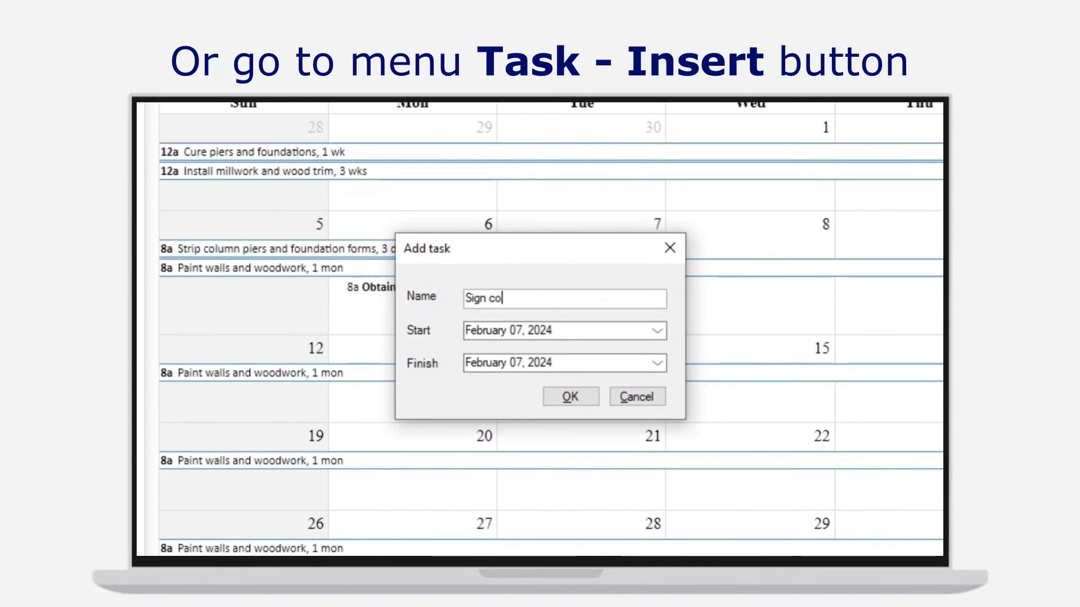
pyautogui.click(657, 330)
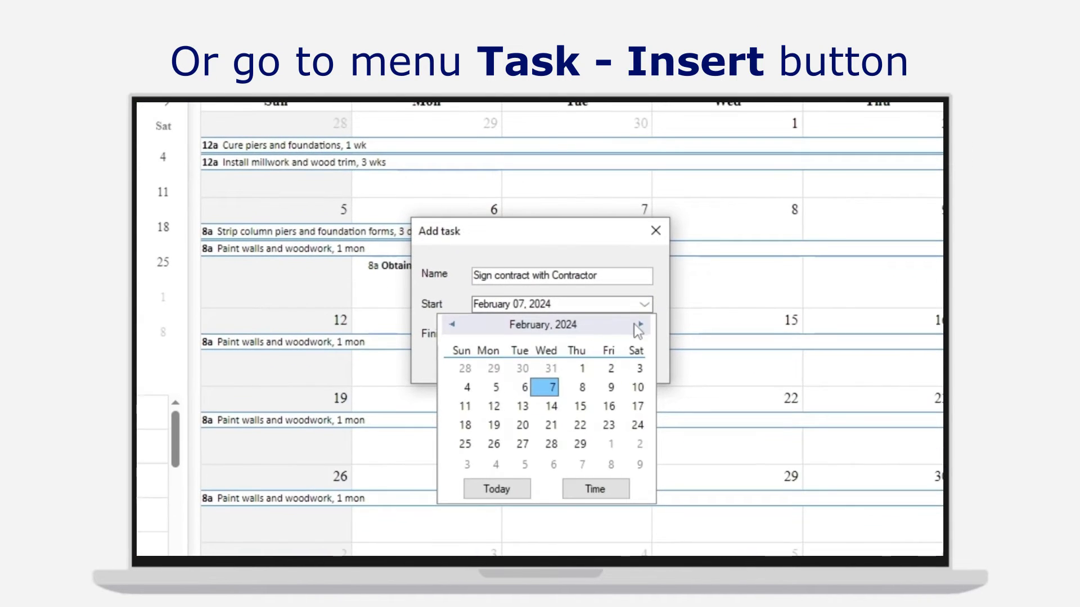
pyautogui.click(494, 405)
pyautogui.click(645, 333)
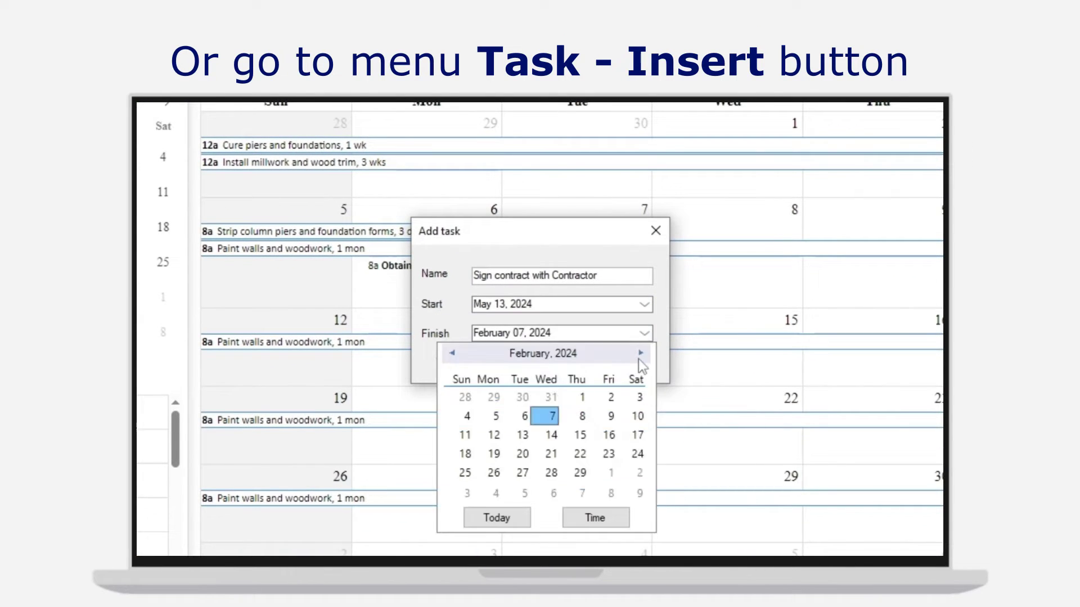
pyautogui.click(641, 353)
pyautogui.click(641, 353)
pyautogui.click(640, 353)
pyautogui.click(522, 435)
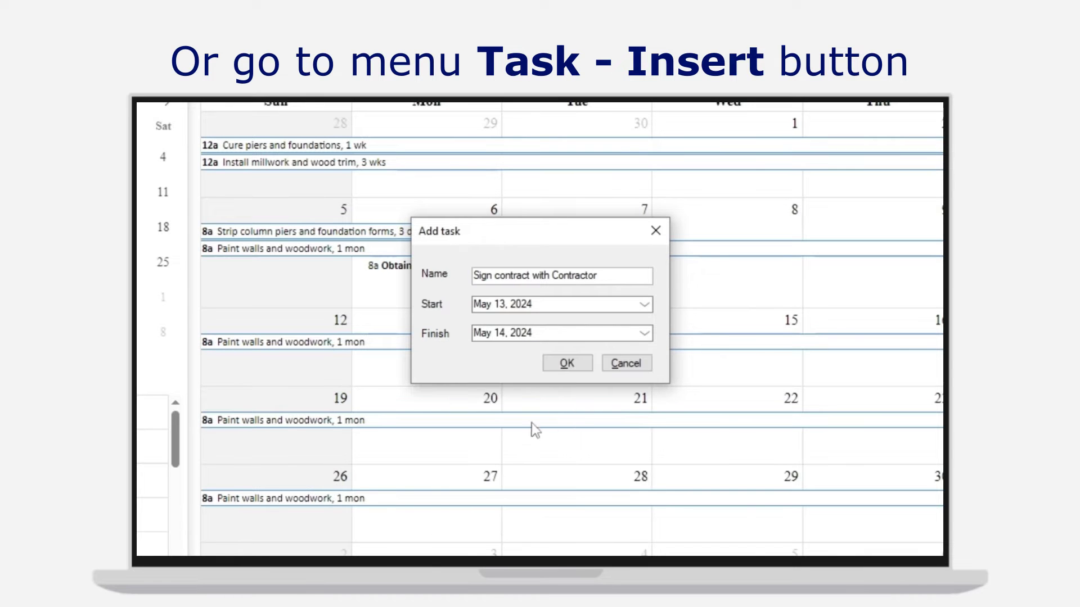
pyautogui.click(574, 367)
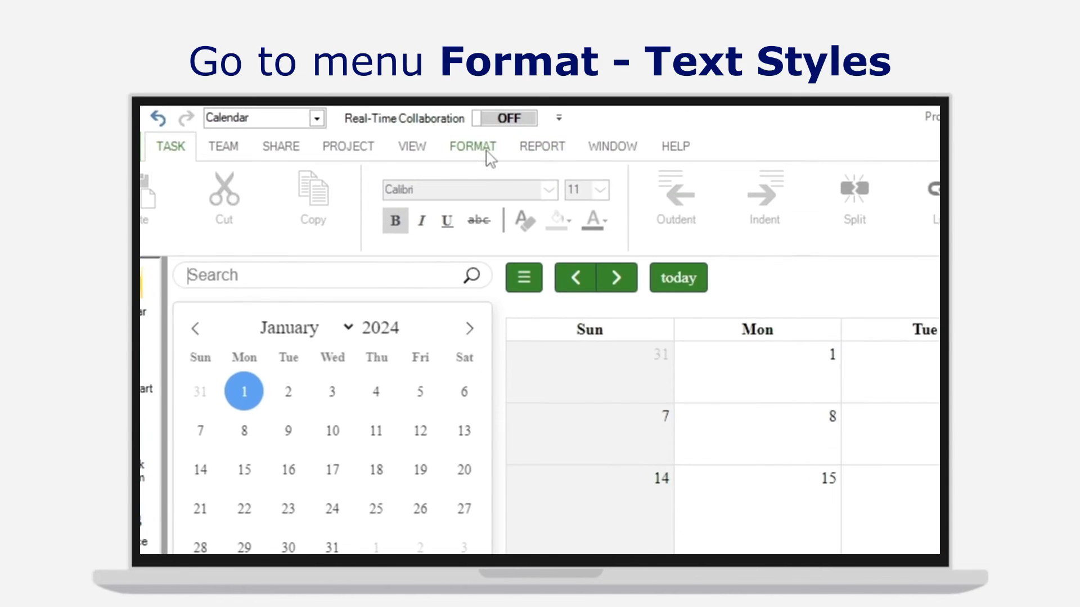
# Step: Apply calendar text styling to All items and add % Complete to the displayed fields
pyautogui.click(374, 131)
pyautogui.click(529, 219)
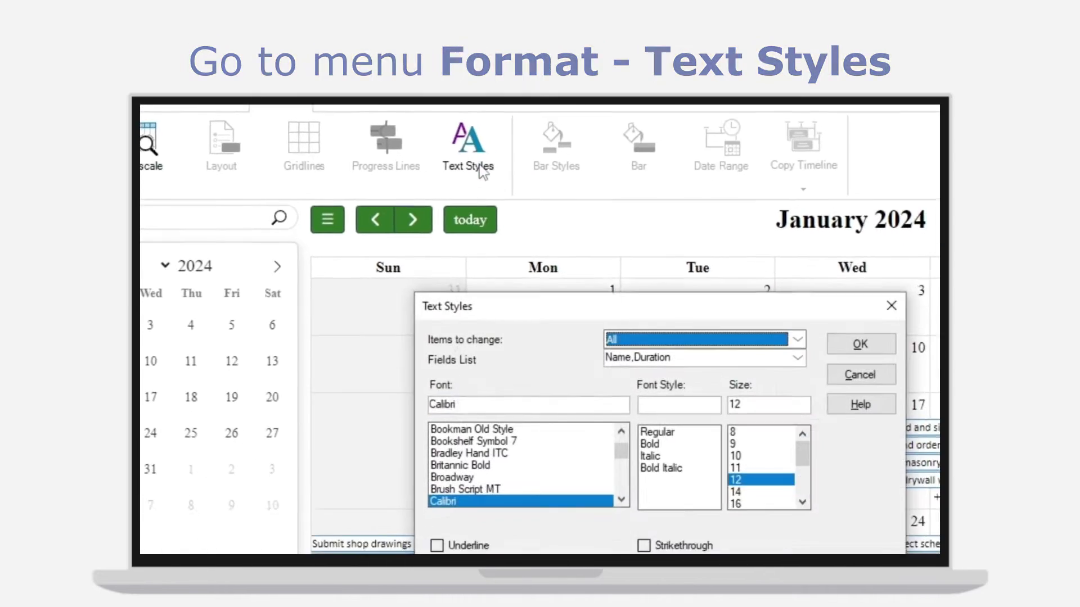
pyautogui.click(654, 214)
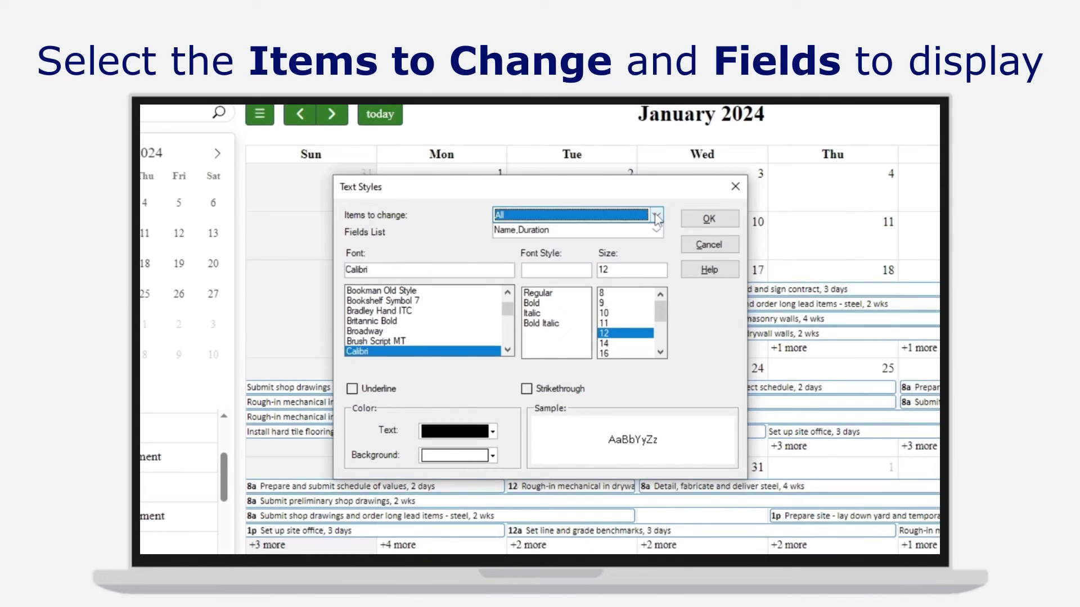
pyautogui.click(656, 230)
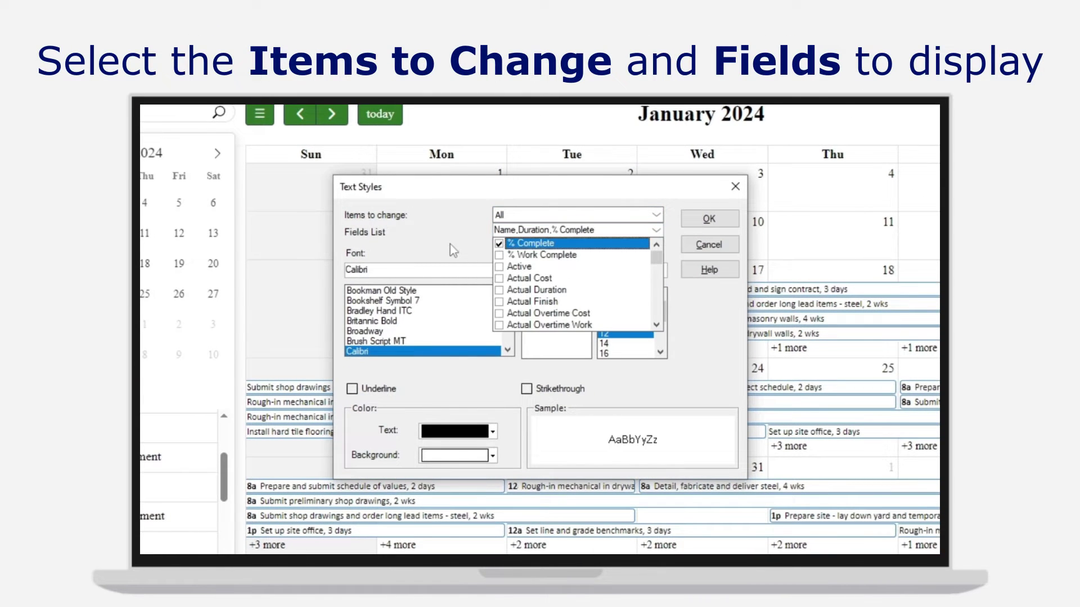
pyautogui.click(406, 270)
pyautogui.write('Times New Roman')
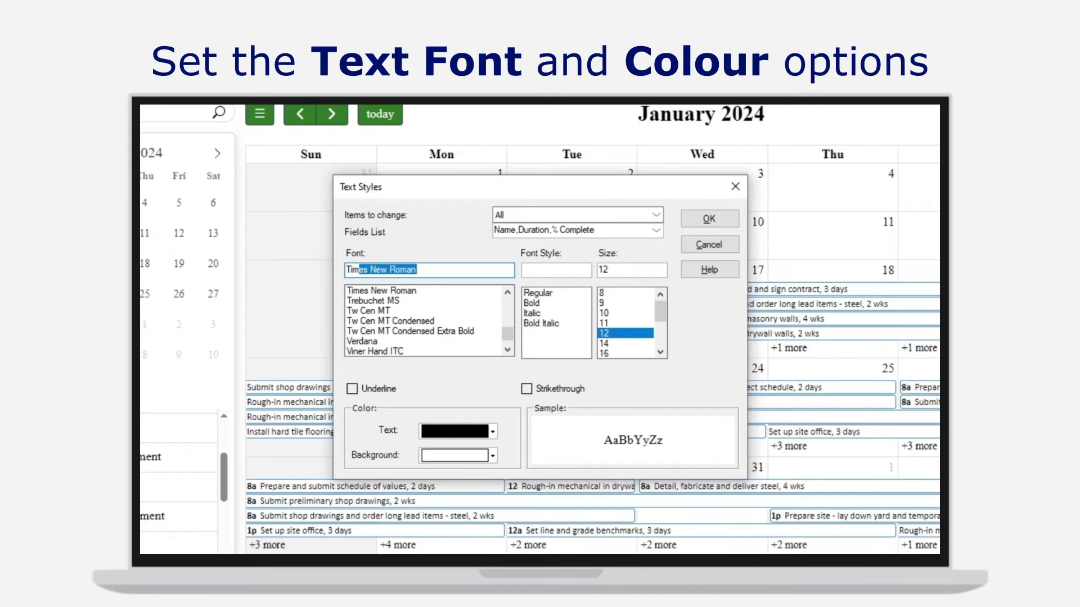
# Step: Style task text as bold 14-pt Times New Roman, dark blue on light green
pyautogui.click(421, 292)
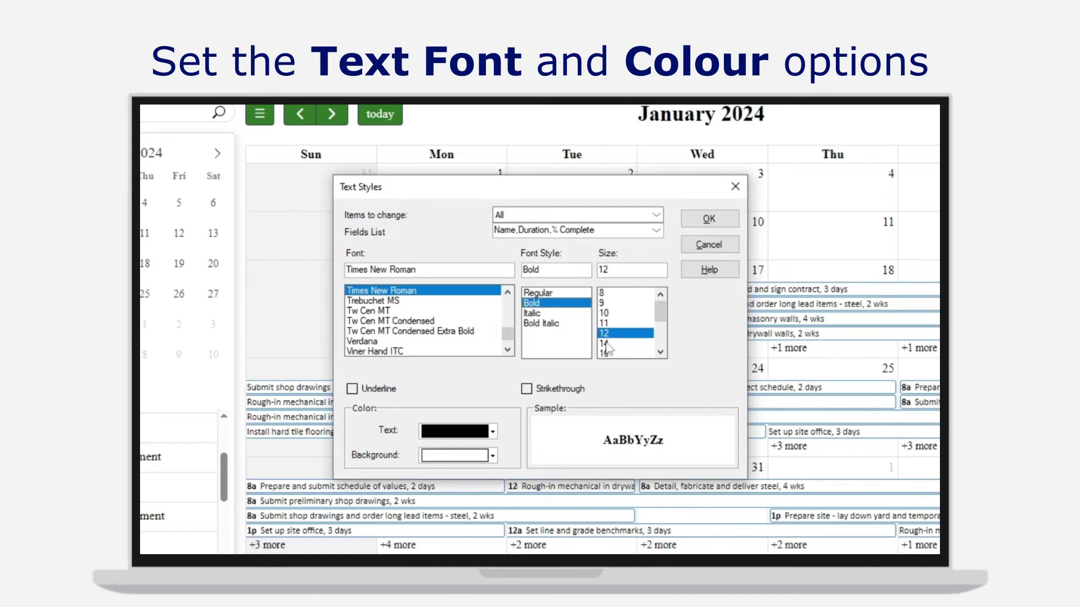
pyautogui.click(492, 431)
pyautogui.click(473, 416)
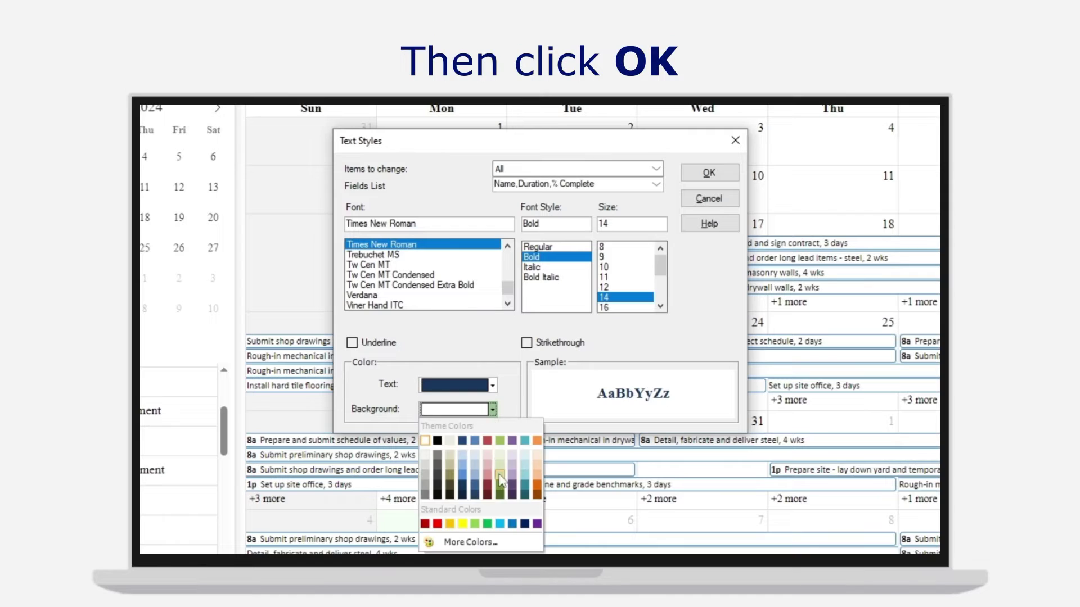
pyautogui.click(523, 450)
pyautogui.click(710, 173)
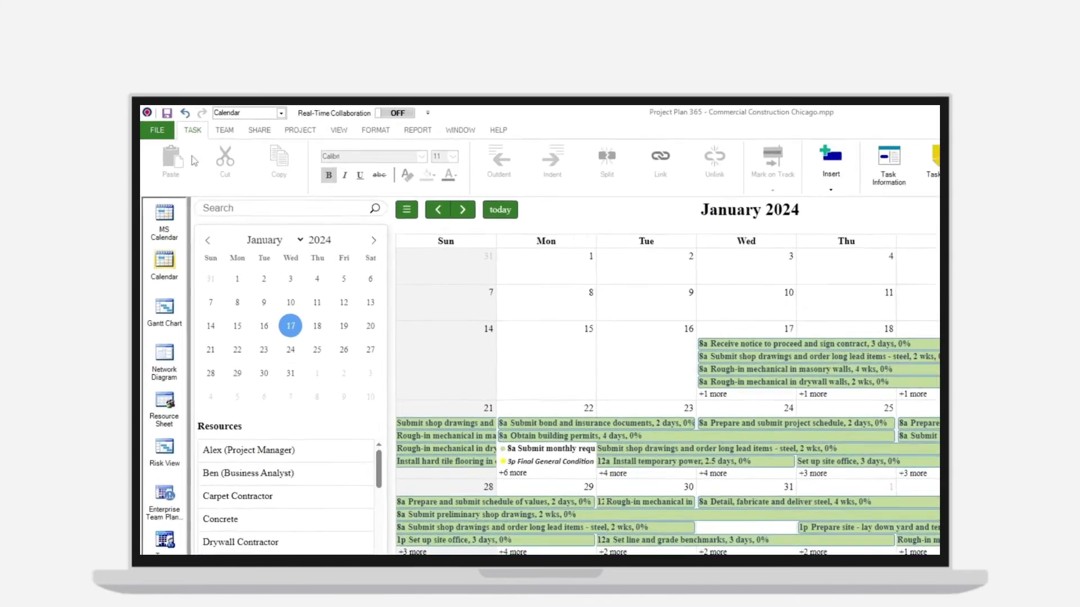
pyautogui.click(153, 126)
# Step: Print the January 2024 calendar in landscape layout to Microsoft Print to PDF
pyautogui.click(248, 398)
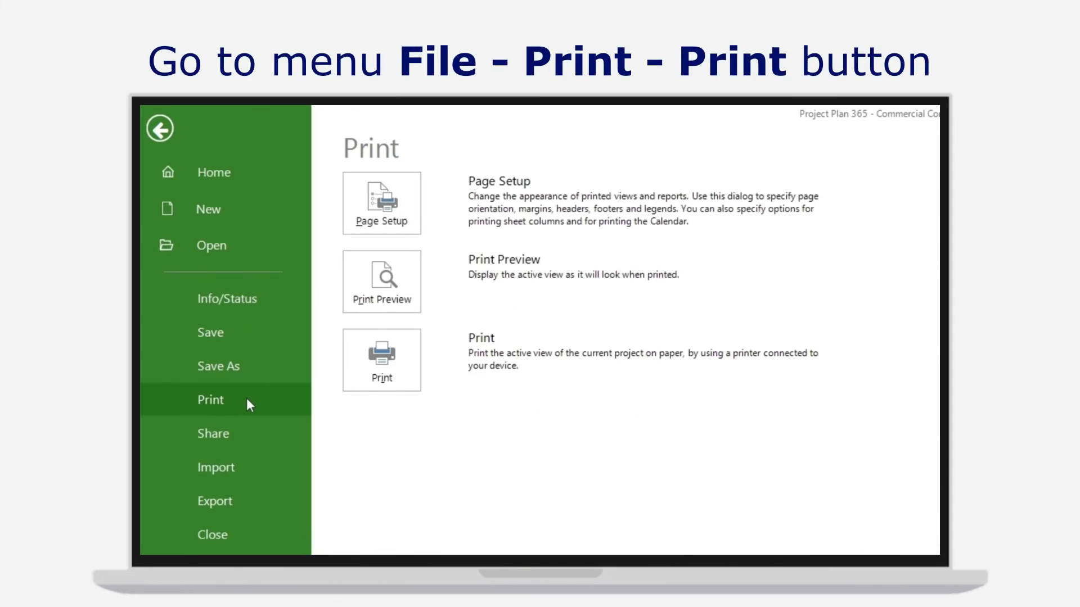
pyautogui.click(404, 364)
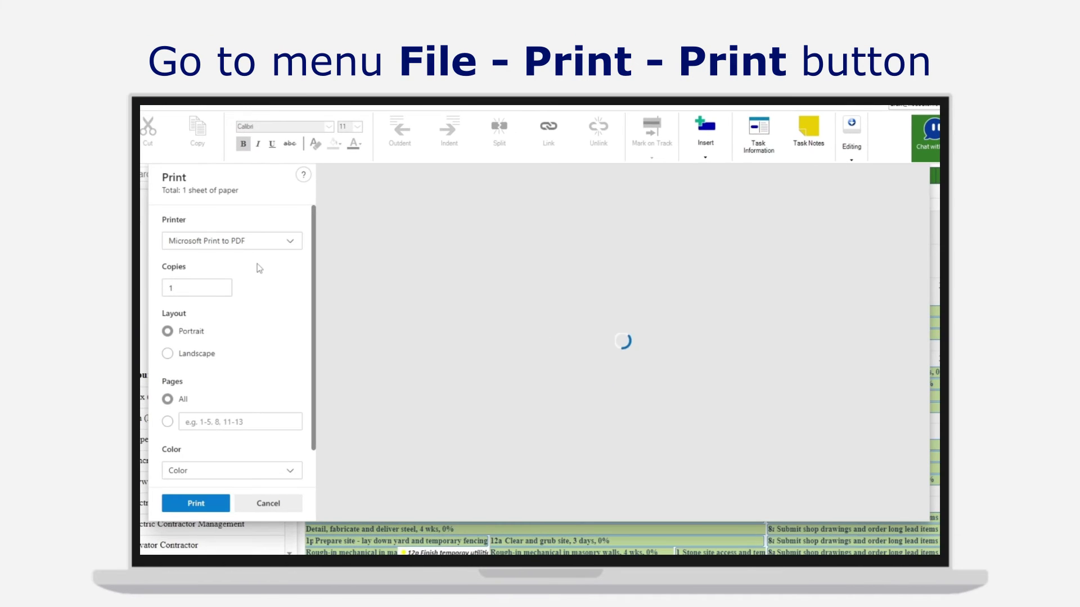
pyautogui.click(184, 356)
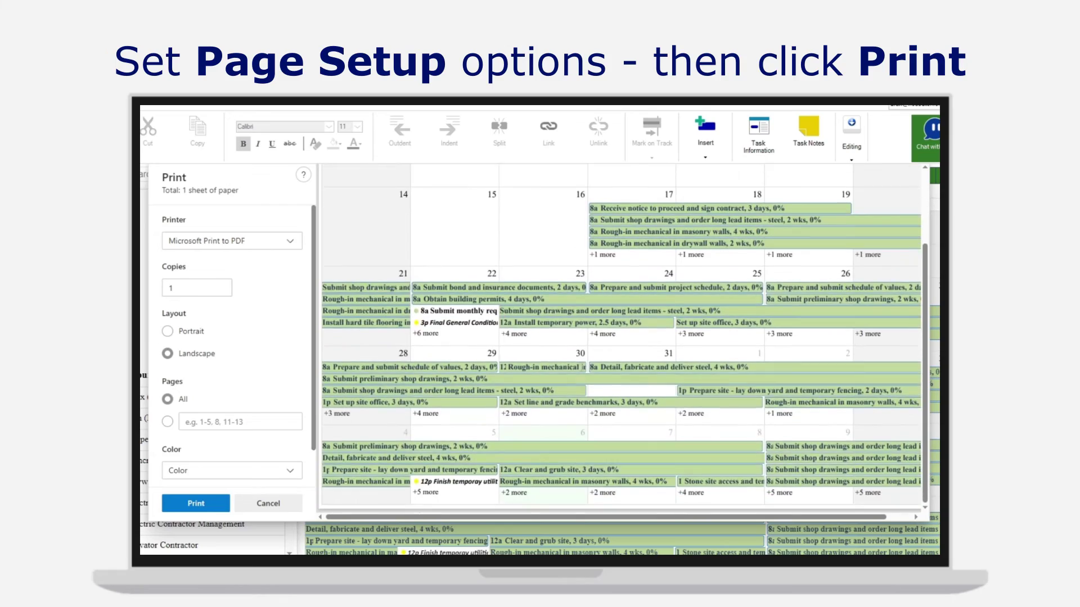
pyautogui.click(195, 503)
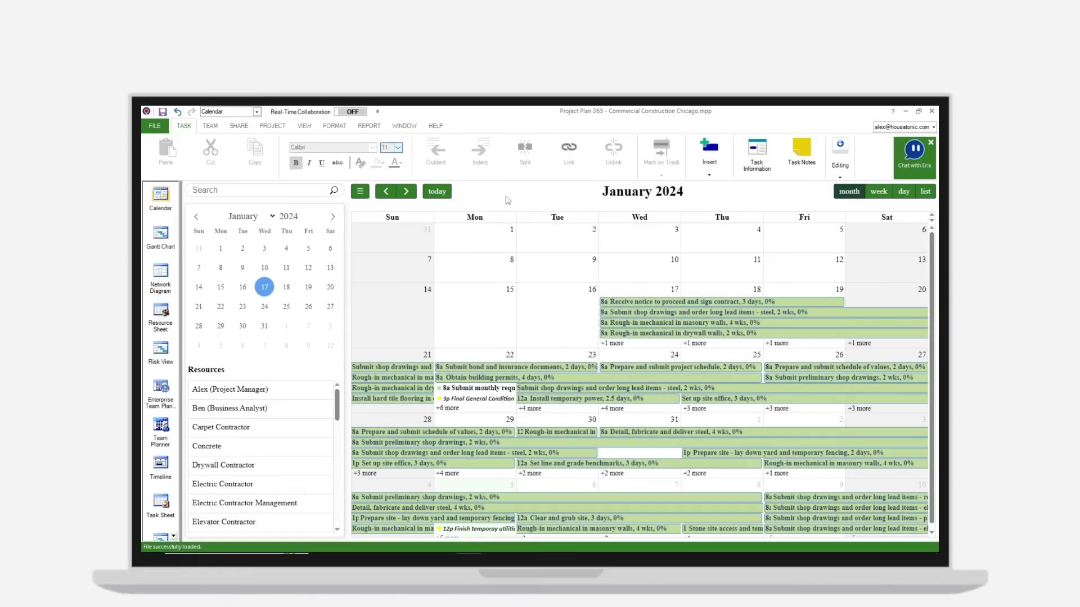
# Step: Check Show MS Calendar View under General Options in File > Options
pyautogui.click(155, 126)
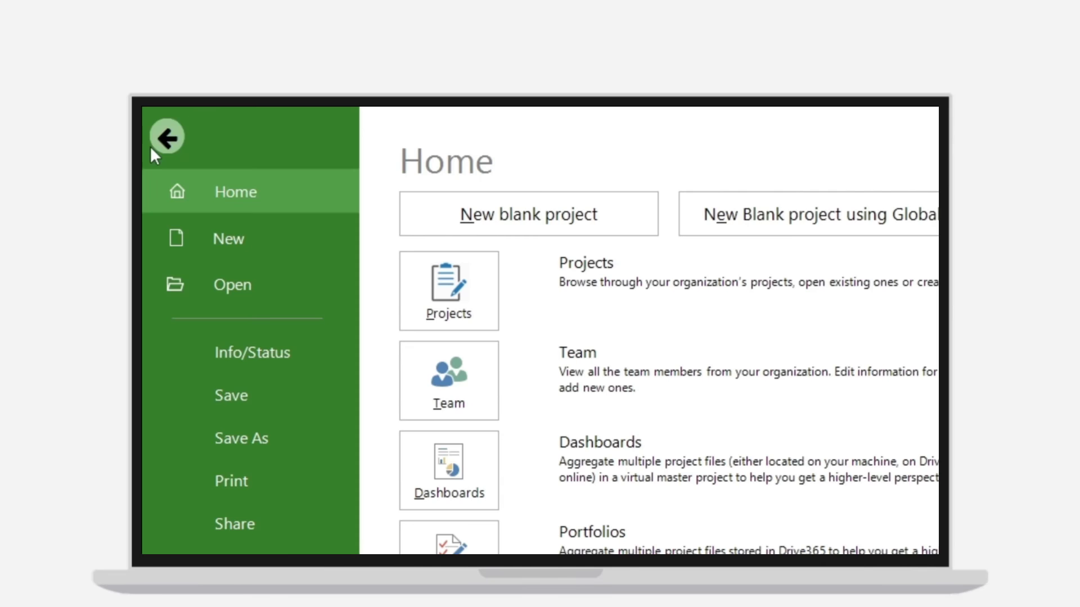
pyautogui.click(227, 460)
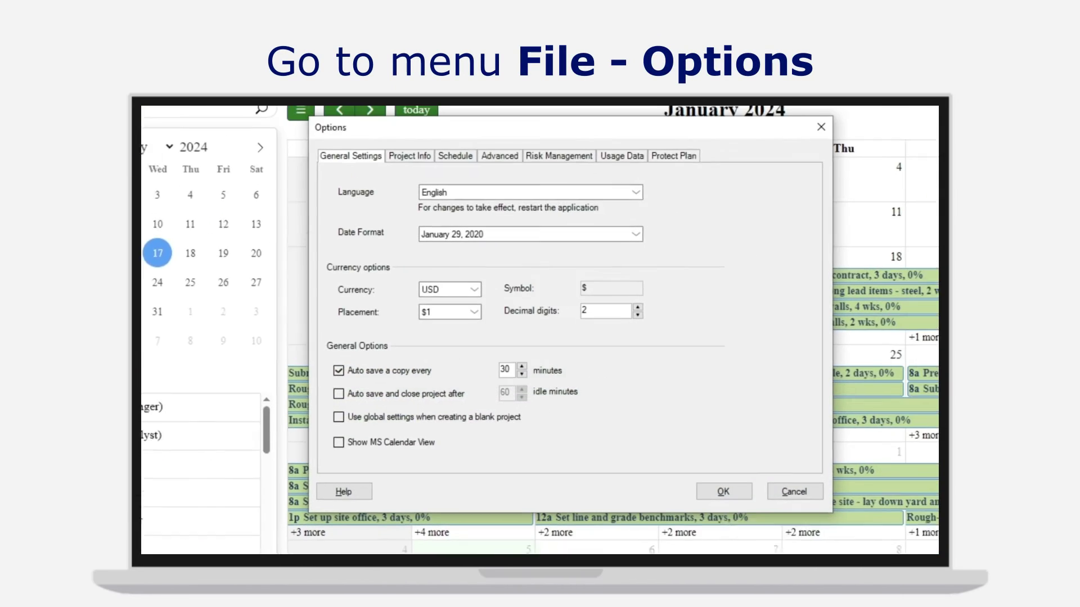
pyautogui.click(389, 456)
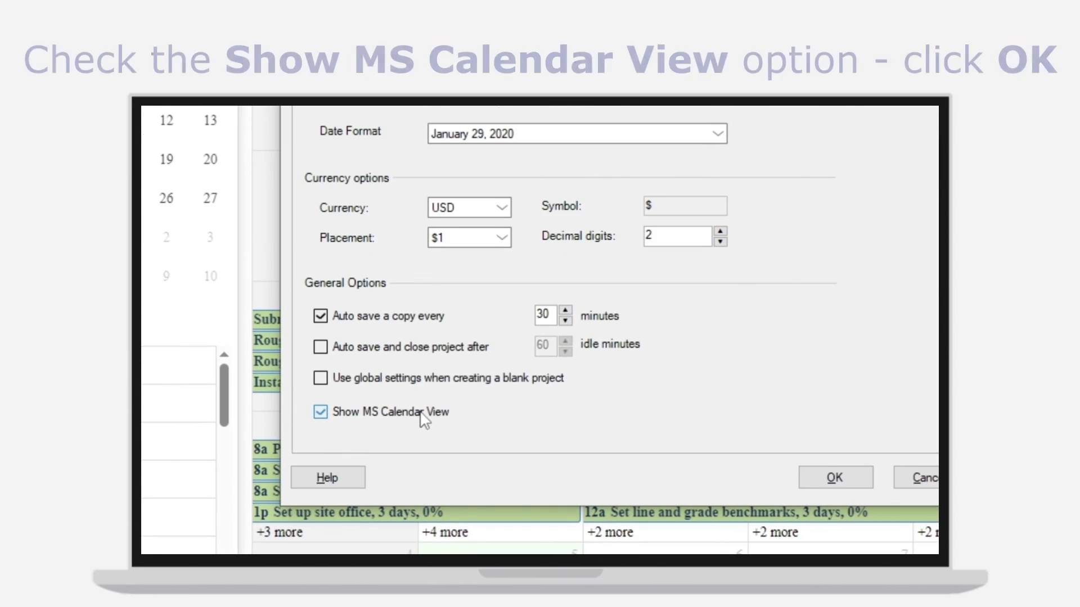